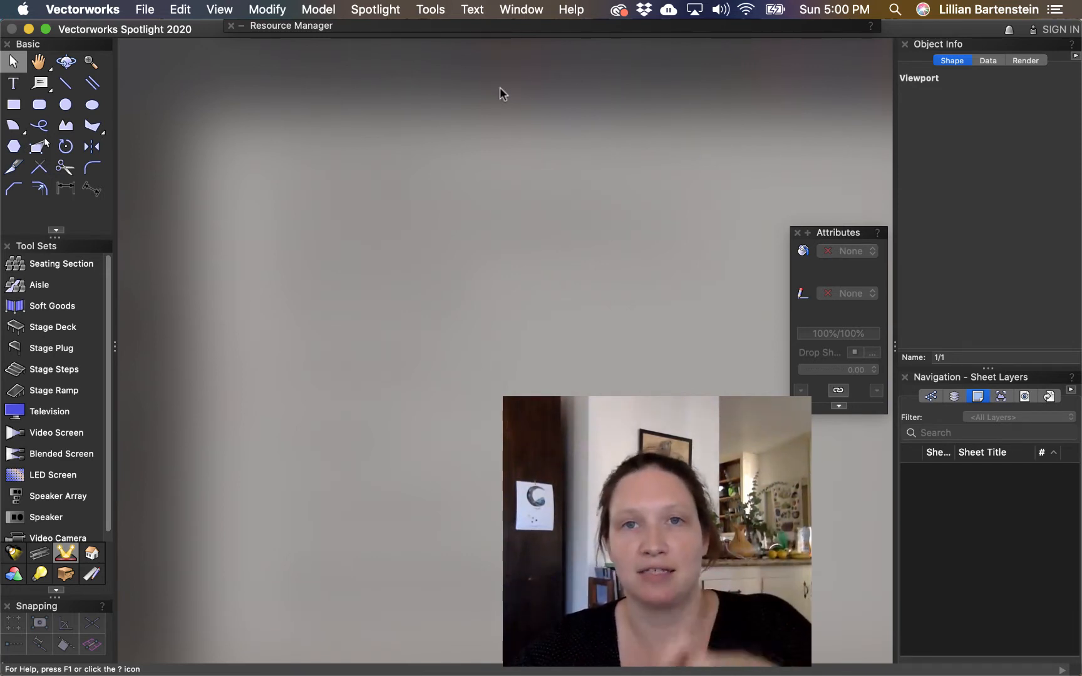
# Step: Create a new document from the CPP Template.sta template and show its design layers
pyautogui.click(143, 10)
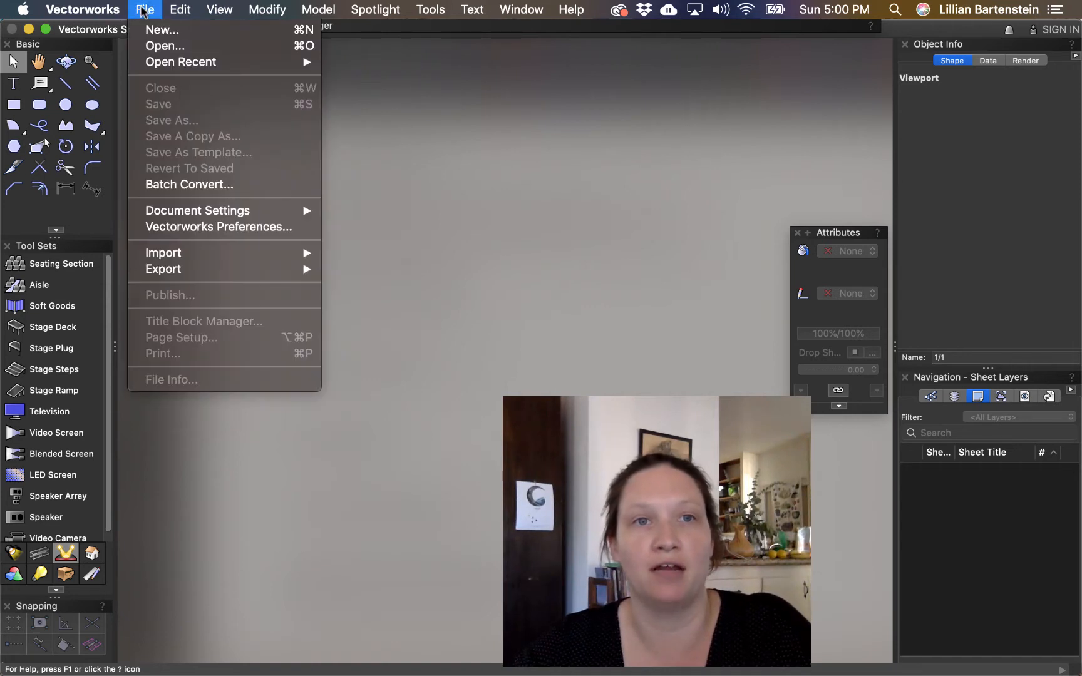
pyautogui.click(162, 29)
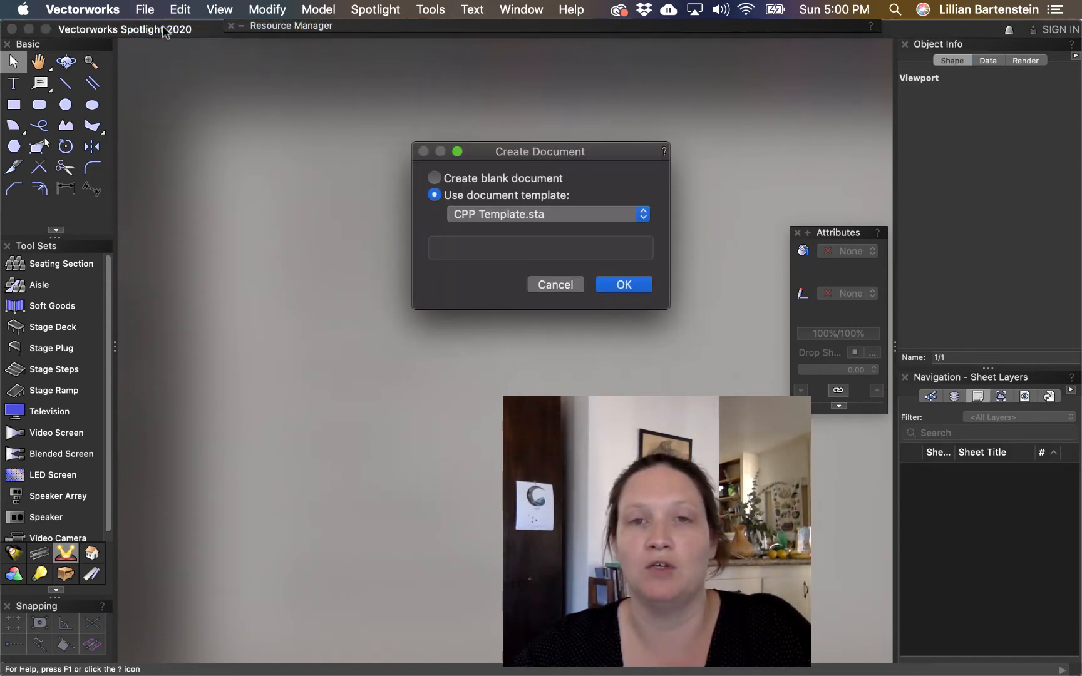
pyautogui.click(606, 285)
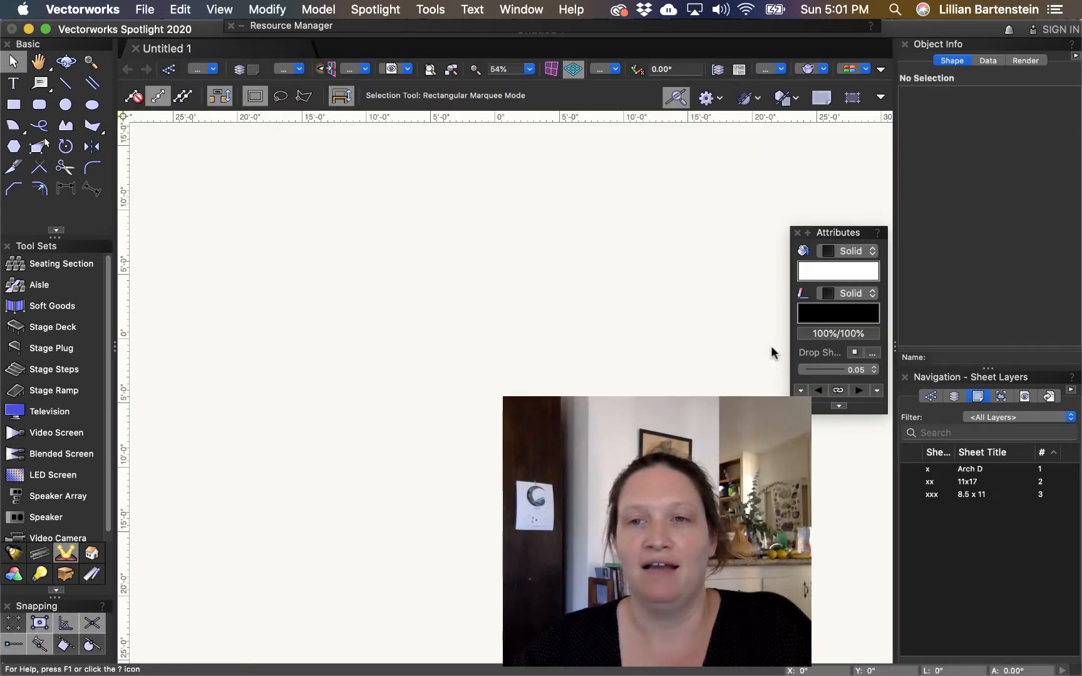
pyautogui.click(956, 397)
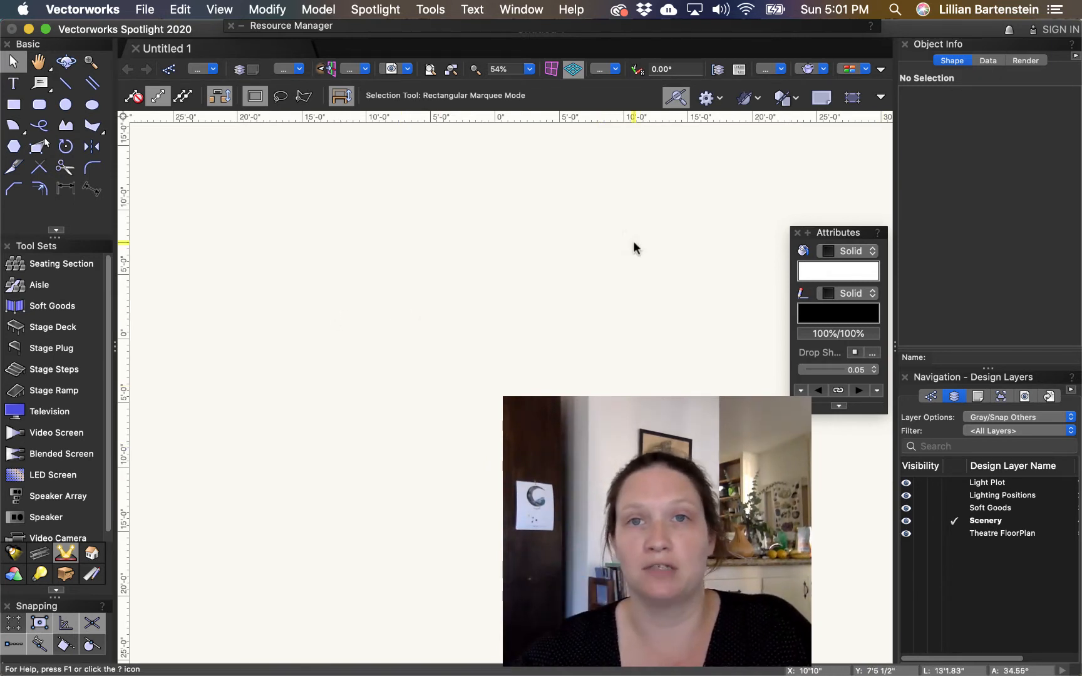
# Step: Import the image Doors Scaled_Page_4 (1).png as a JPEG-compressed bitmap and move it about 27' to the left in the drawing
pyautogui.click(143, 10)
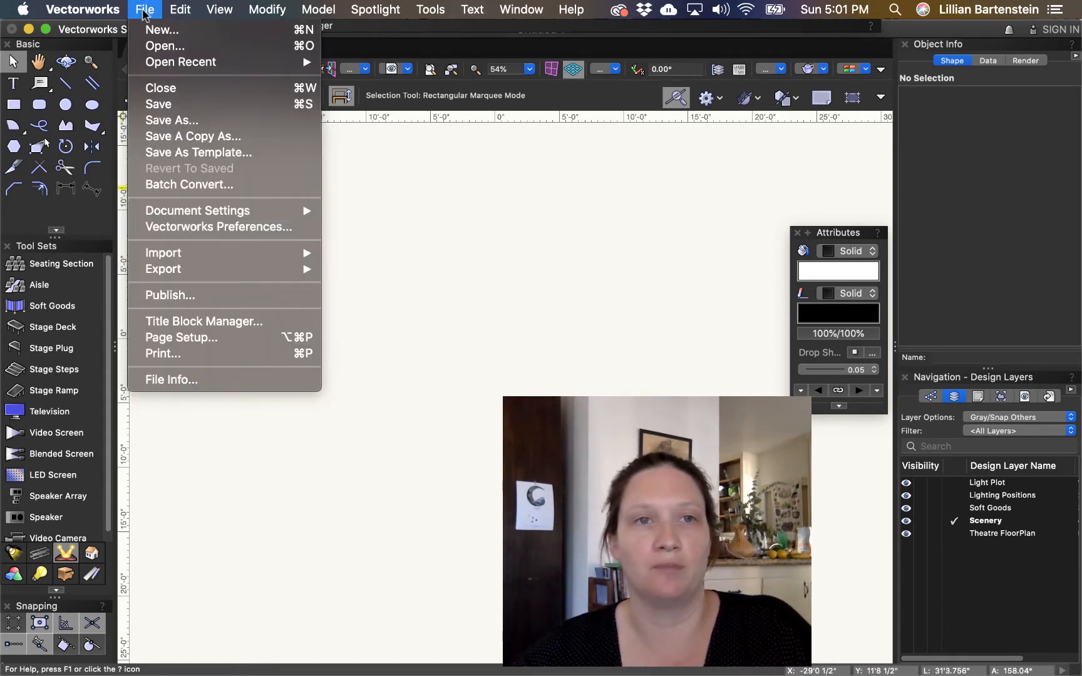
pyautogui.moveTo(206, 255)
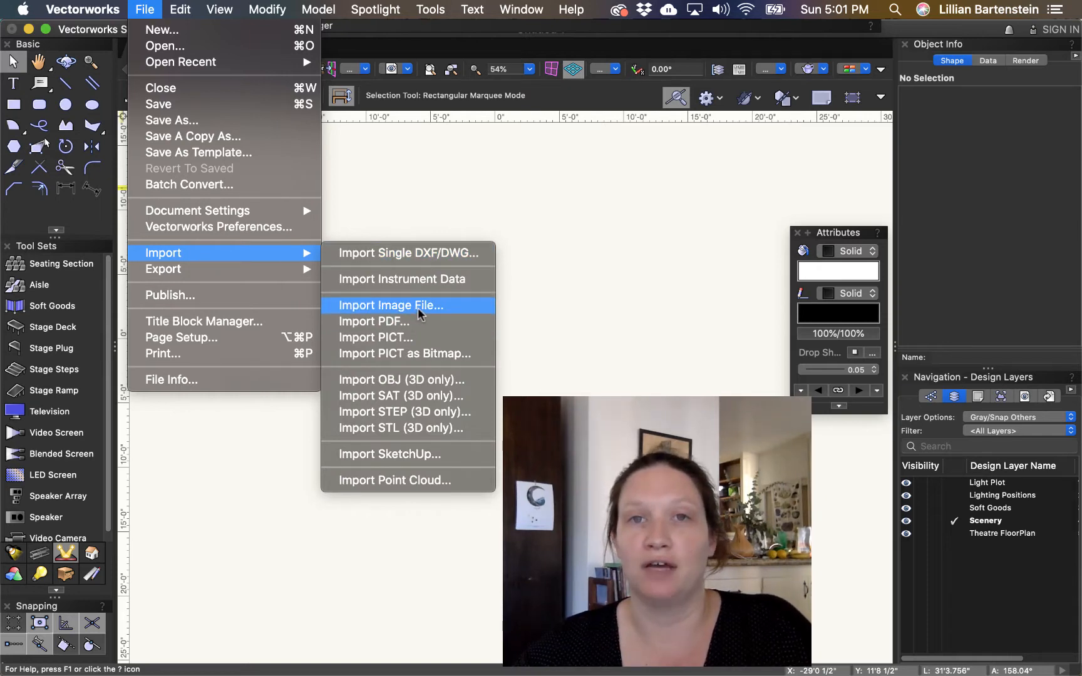
pyautogui.click(391, 306)
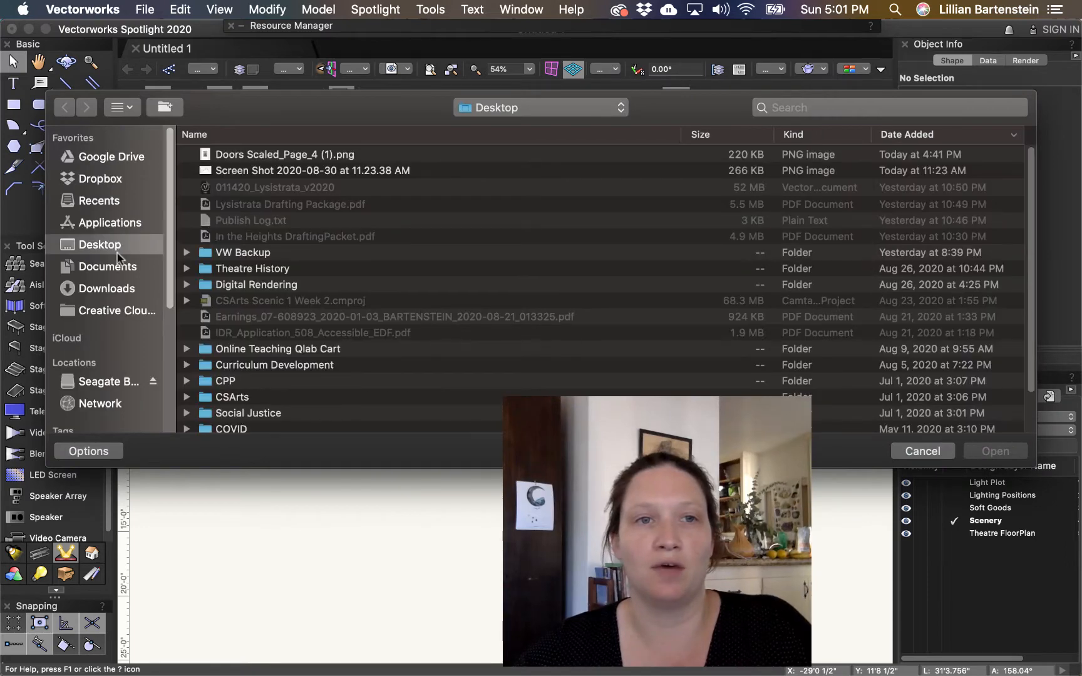
pyautogui.click(250, 154)
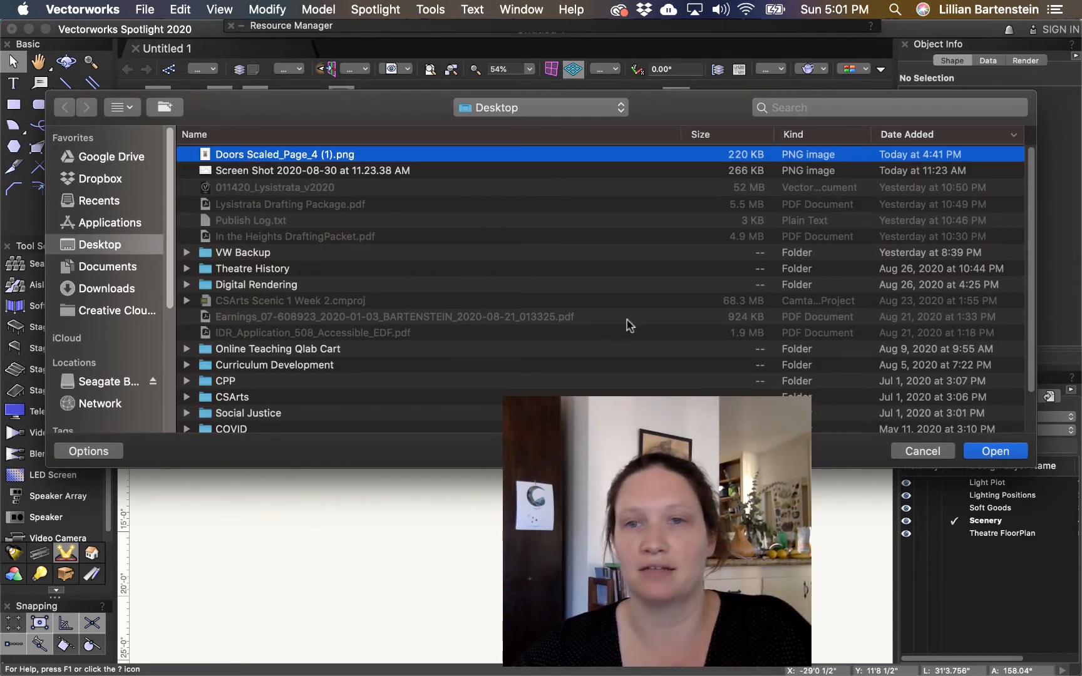
pyautogui.click(995, 451)
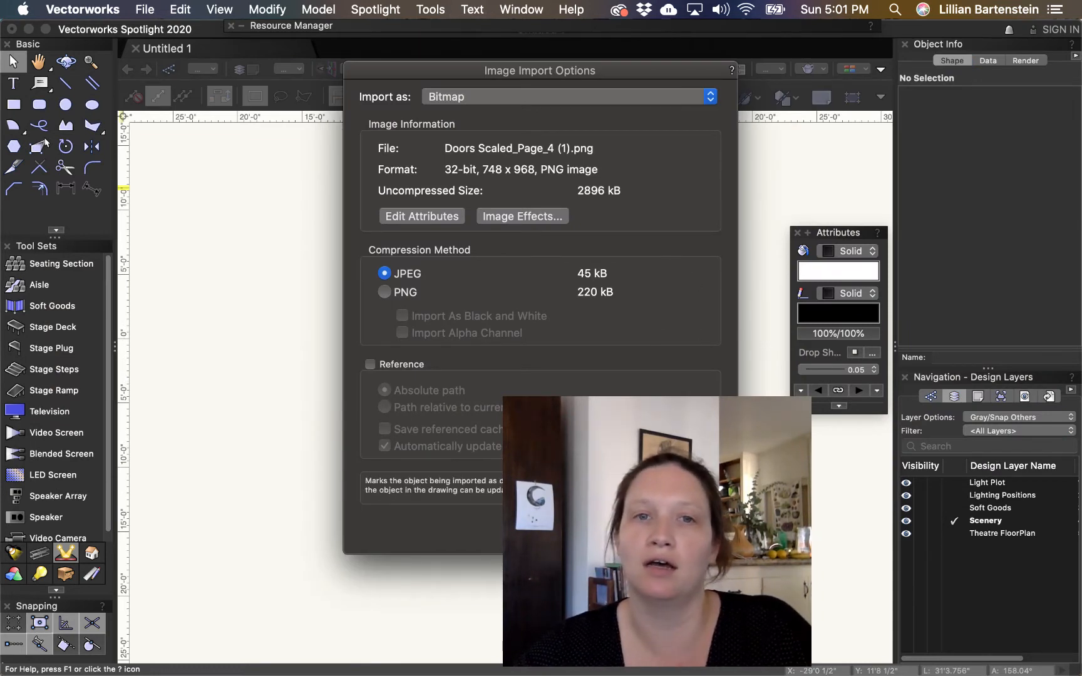
pyautogui.press('Return')
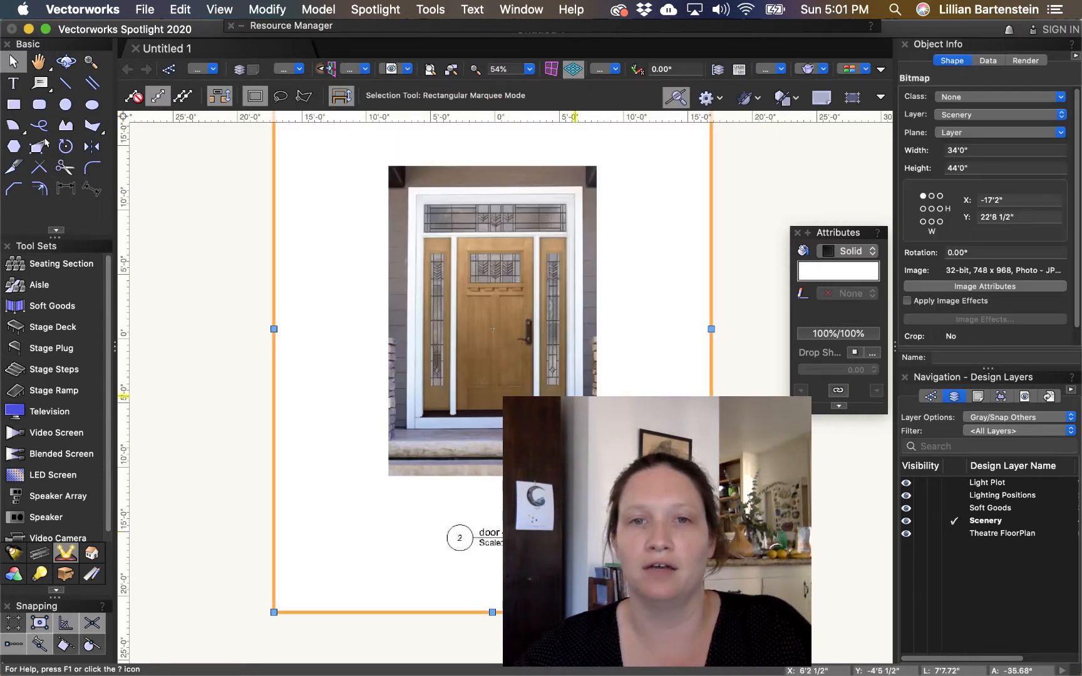
pyautogui.scroll(-5, 635, 472)
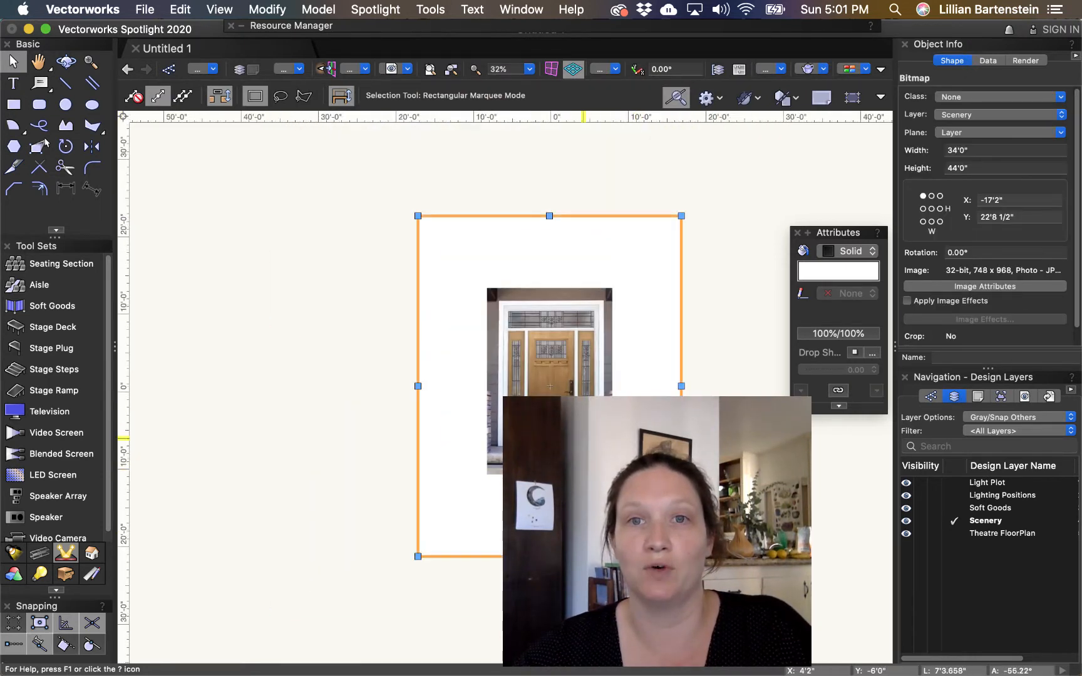
pyautogui.moveTo(573, 430); pyautogui.dragTo(362, 426)
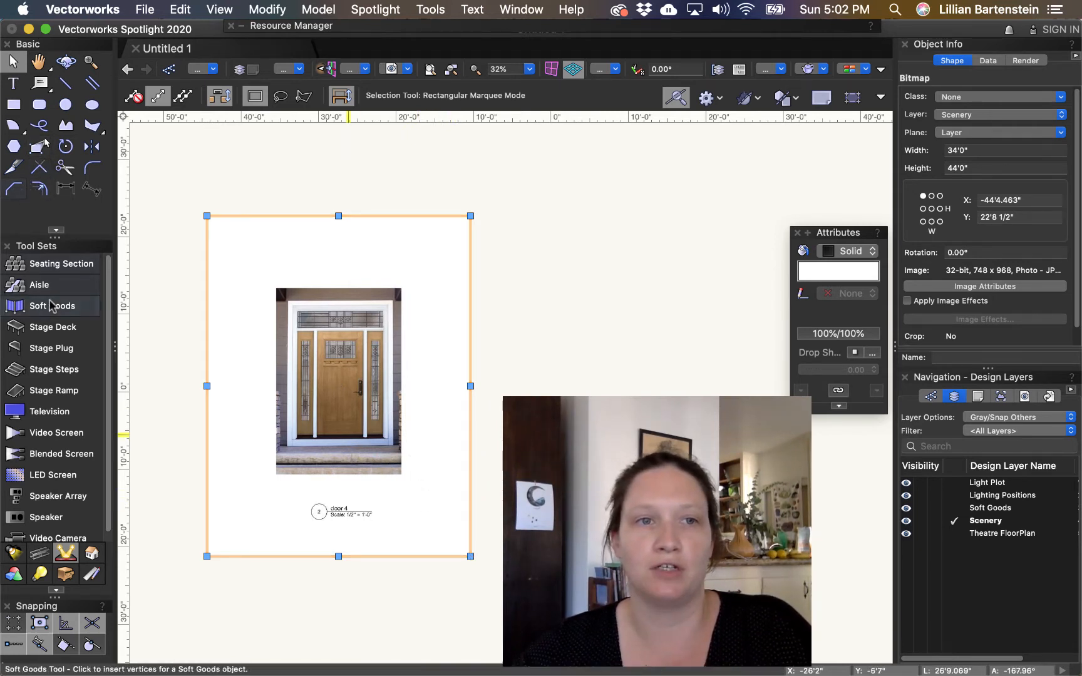
# Step: Measure the center door's width near its base with a constrained linear dimension, and delete the dimension
pyautogui.click(92, 575)
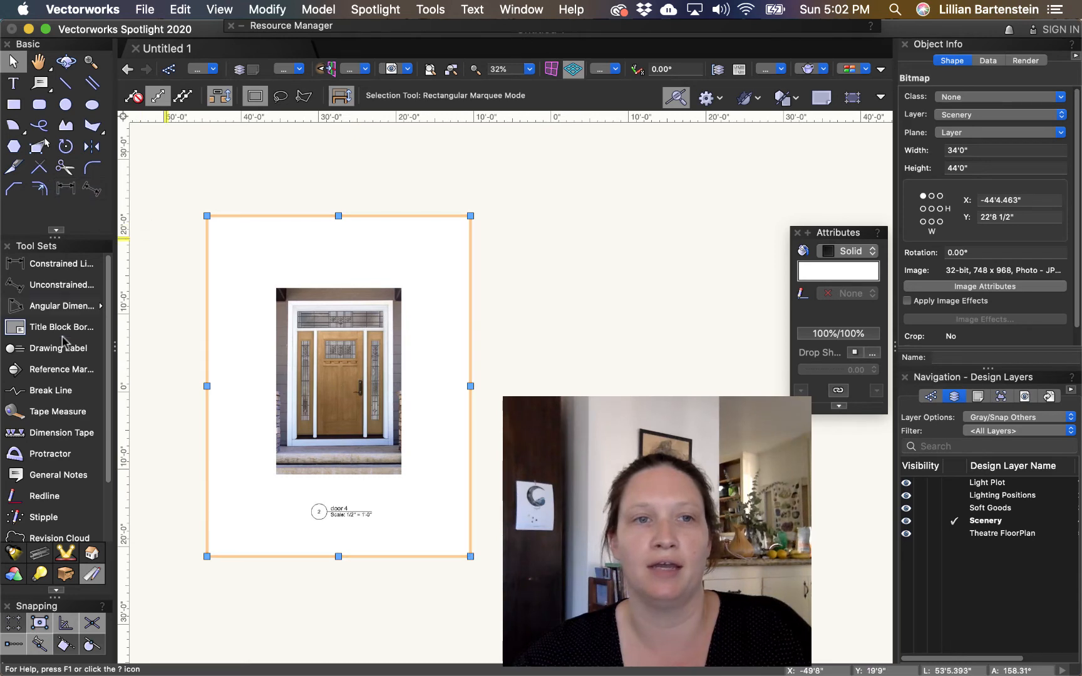
pyautogui.click(60, 263)
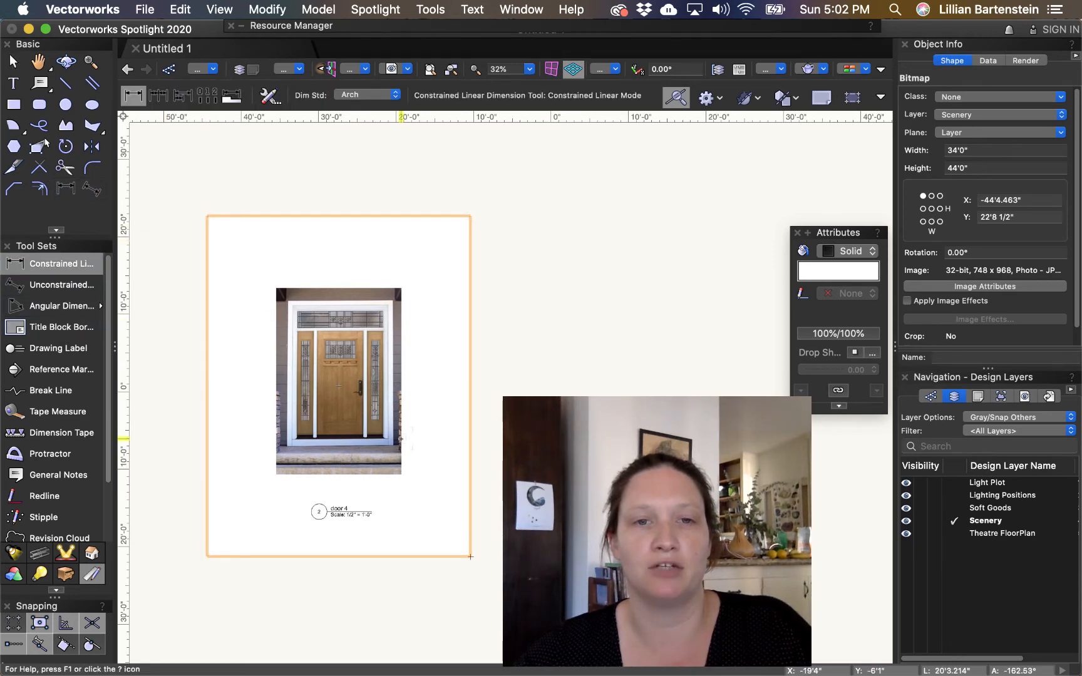
pyautogui.scroll(3, 286, 437)
pyautogui.scroll(5, 287, 437)
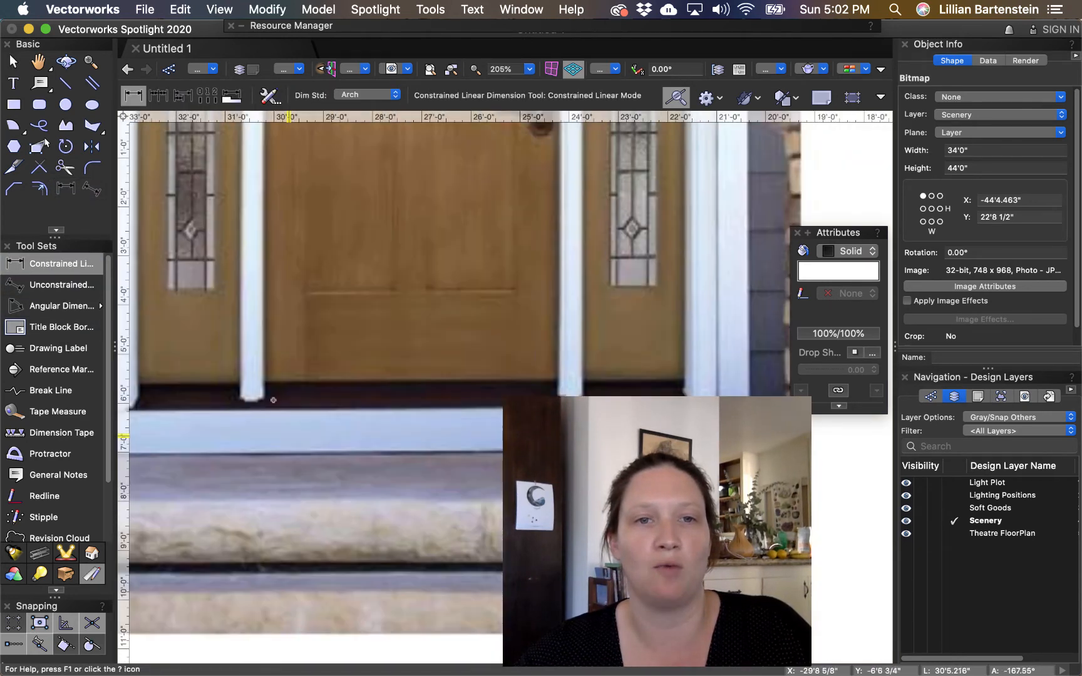
pyautogui.click(264, 370)
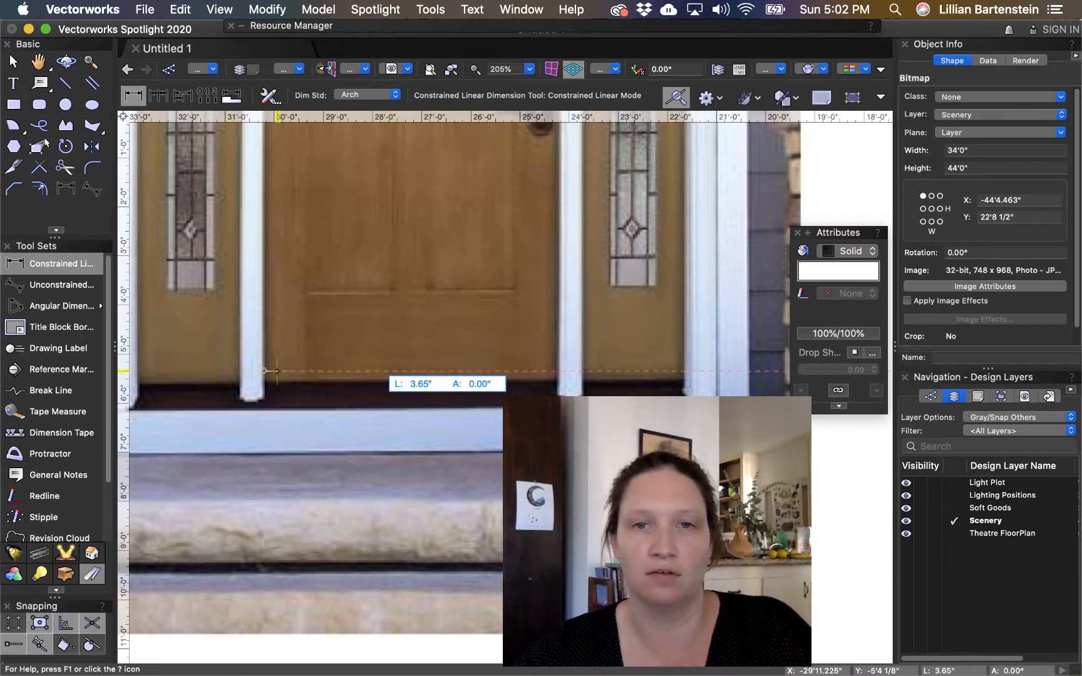
pyautogui.click(559, 371)
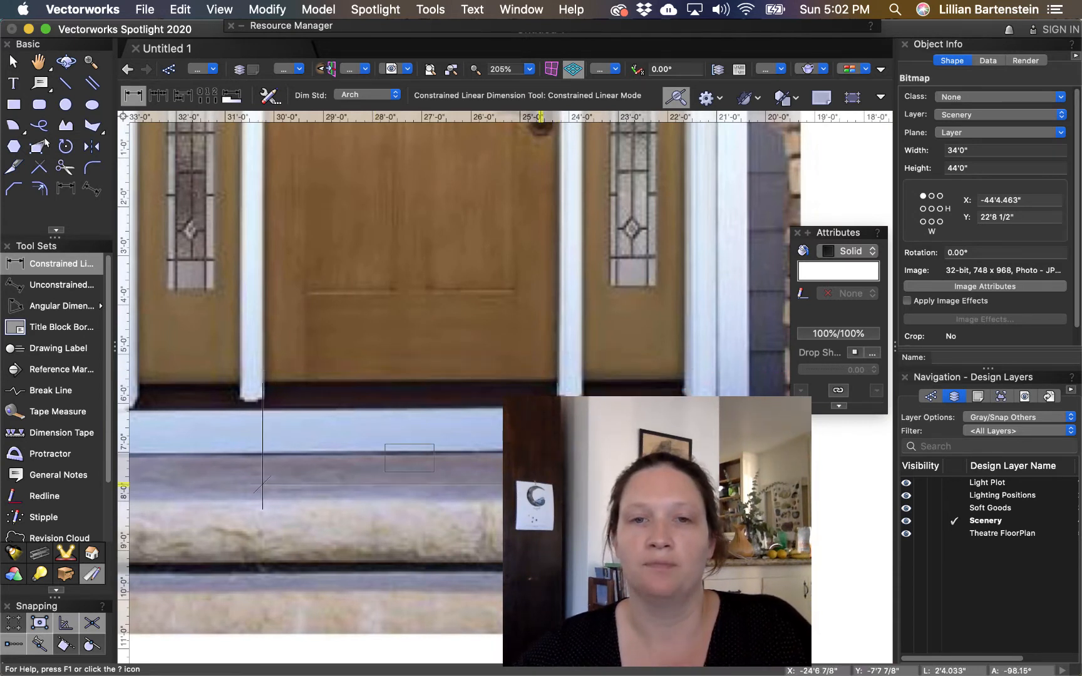
pyautogui.click(263, 473)
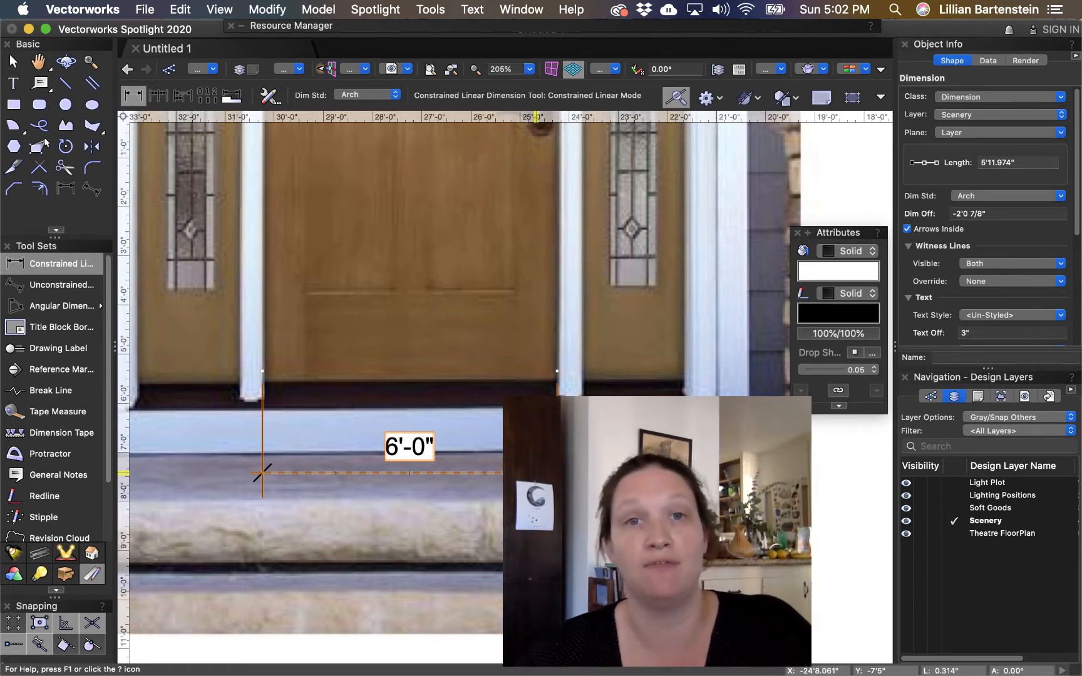
pyautogui.press('Delete')
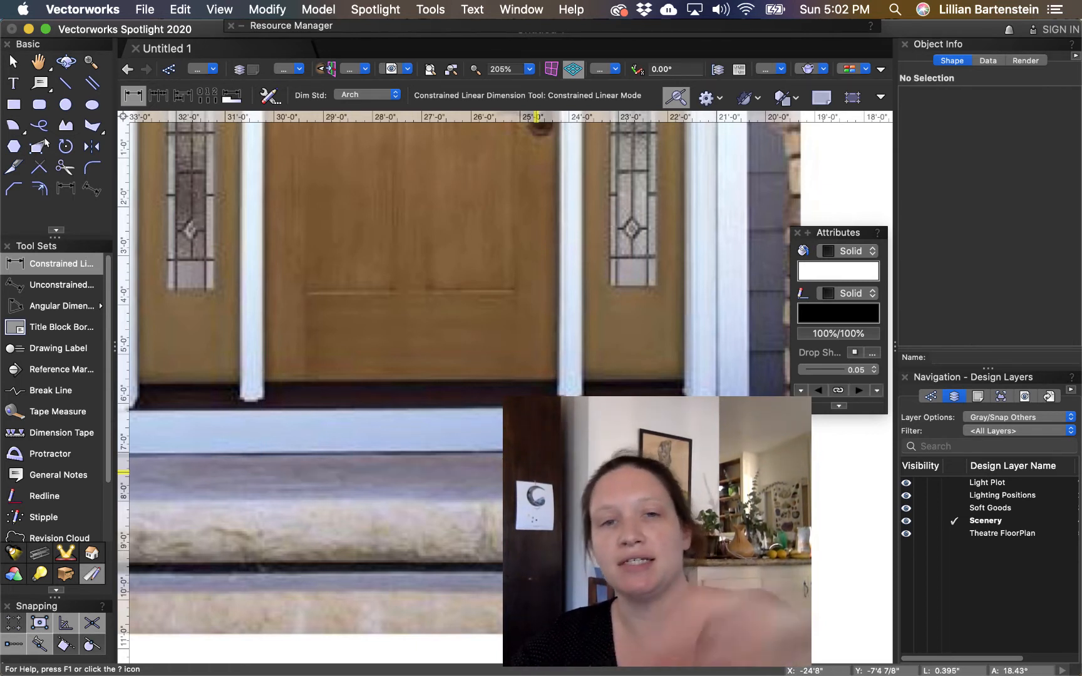
# Step: Check the scale of the Scenery design layer in its settings without changing anything
pyautogui.scroll(-4, 478, 449)
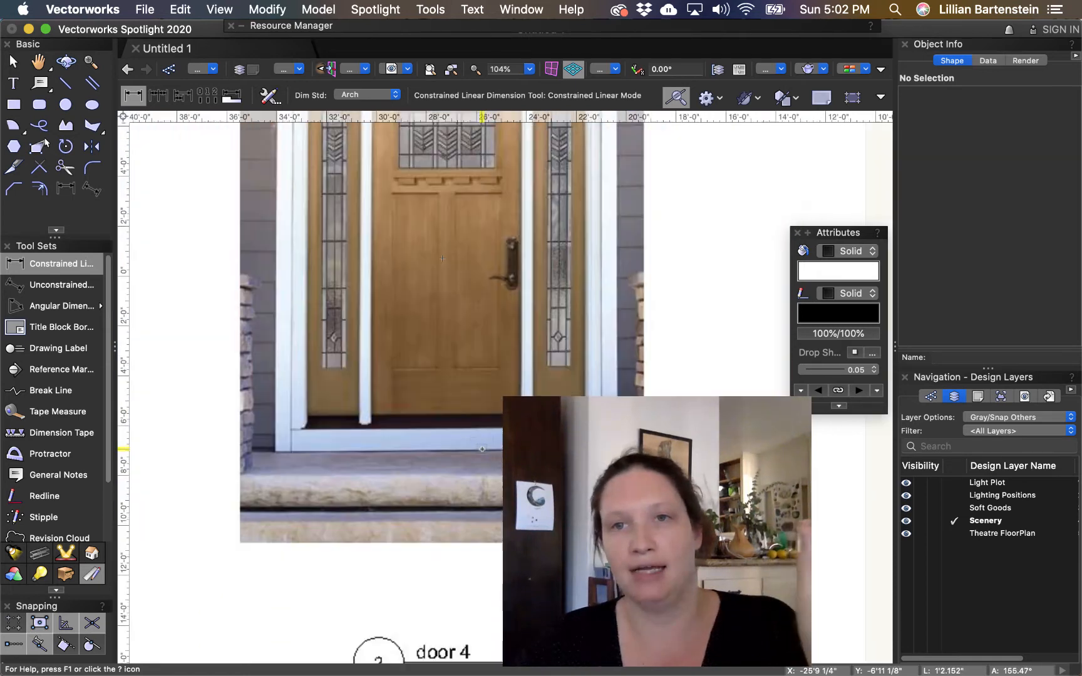
pyautogui.scroll(-4, 471, 333)
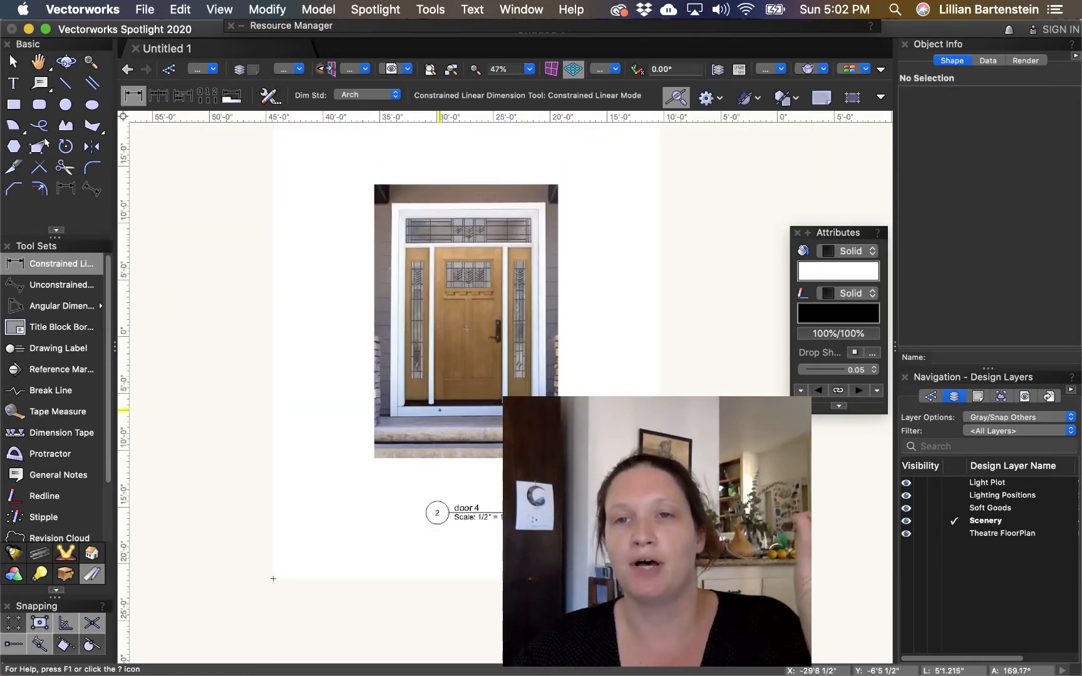
pyautogui.rightClick(986, 524)
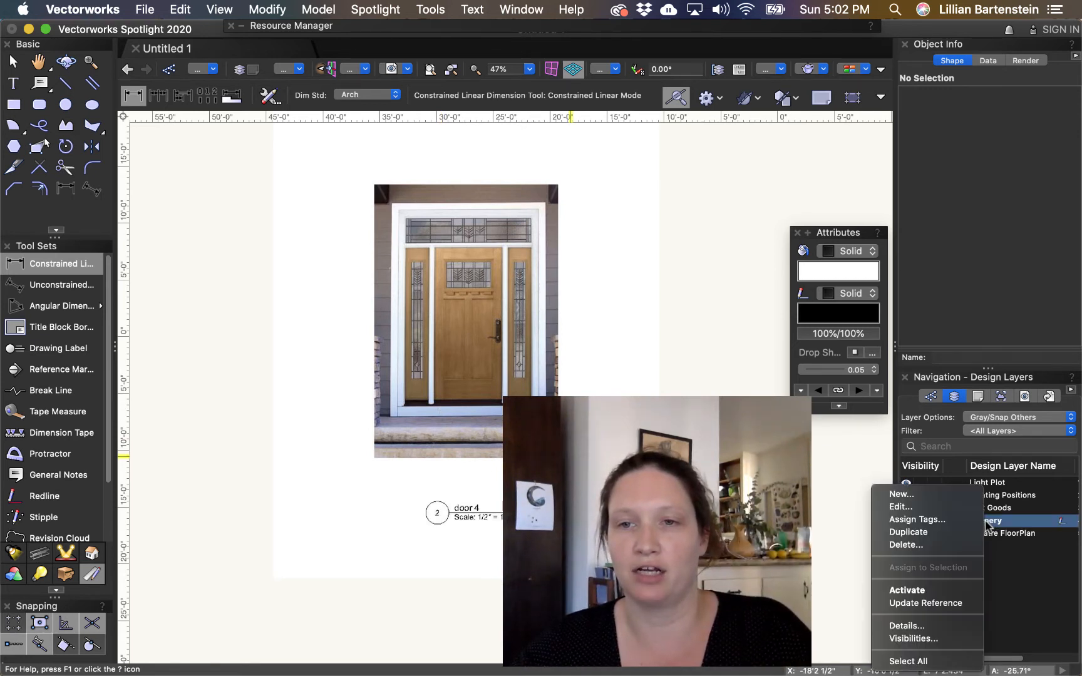
pyautogui.click(954, 507)
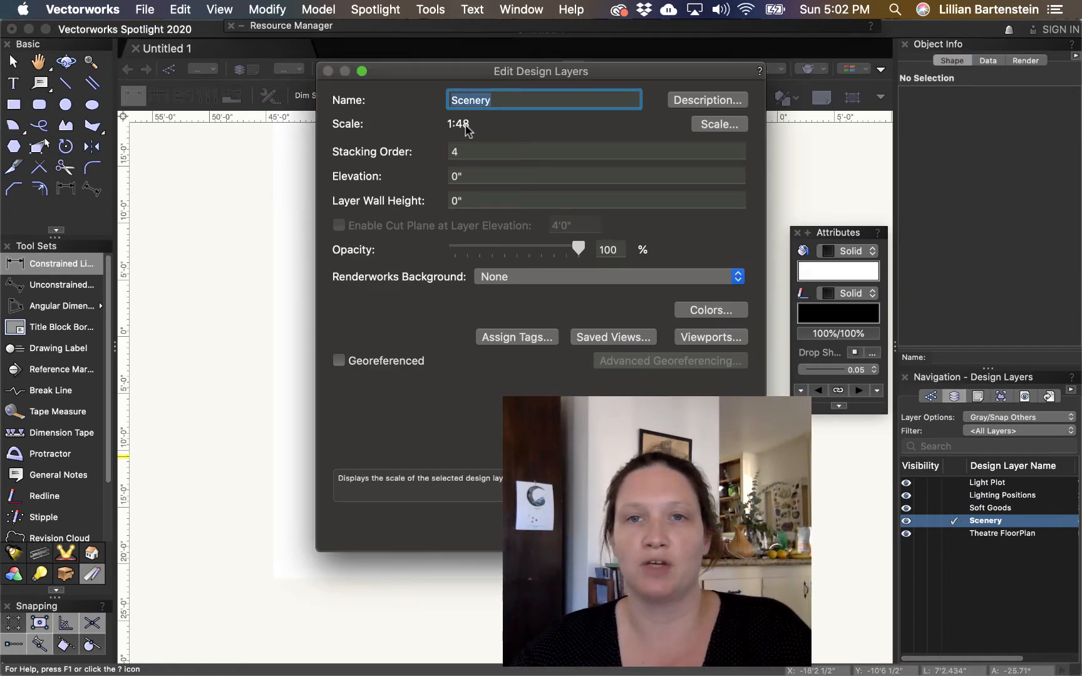
pyautogui.press('Escape')
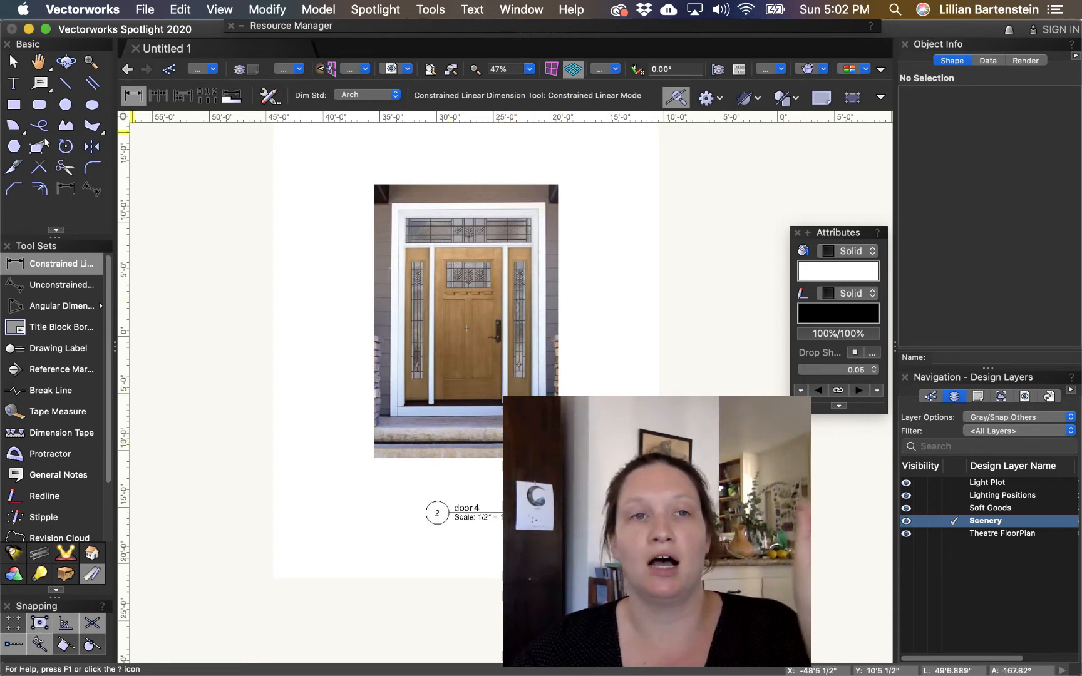
# Step: Scale the imported door image symmetrically by a factor of 0.5
pyautogui.click(13, 61)
pyautogui.click(487, 379)
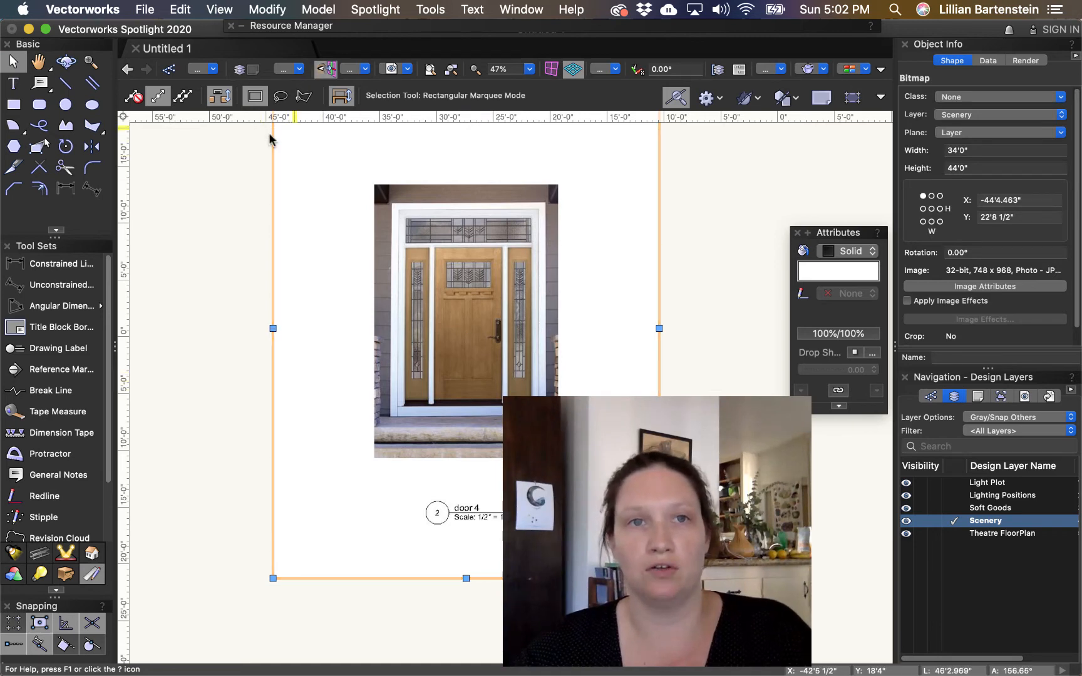
pyautogui.click(266, 10)
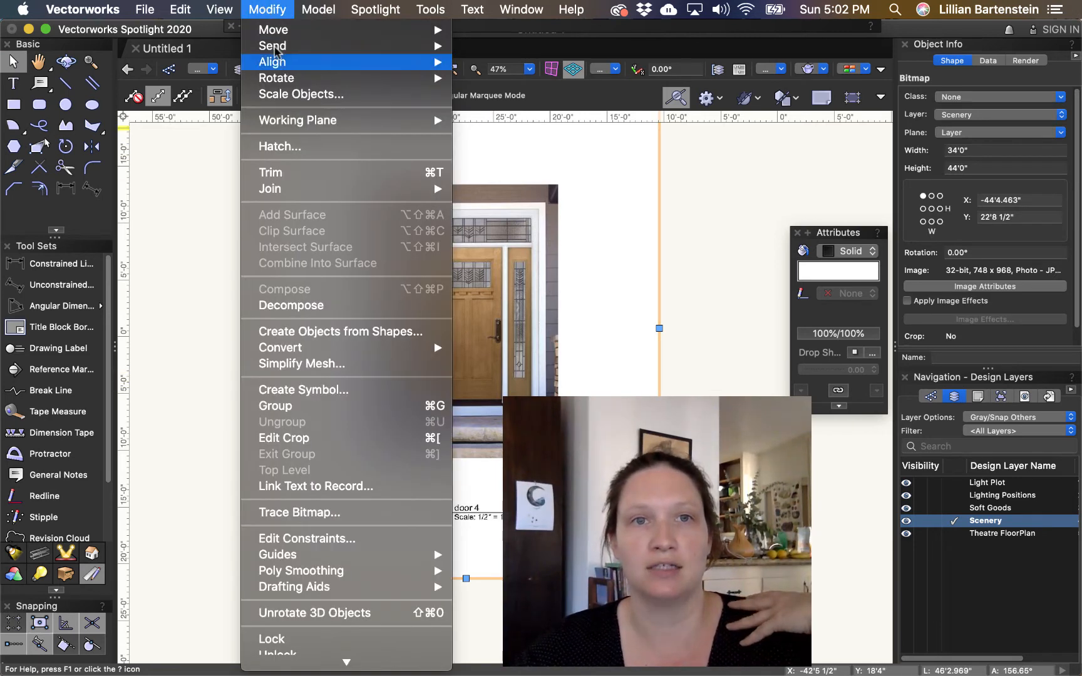
pyautogui.click(305, 95)
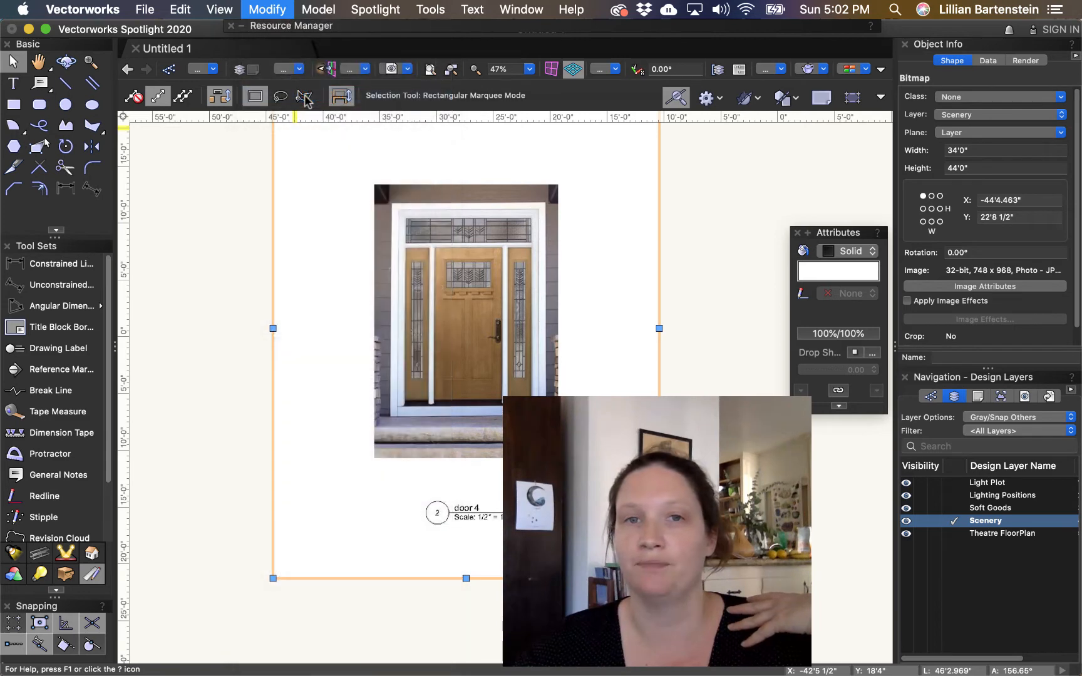
pyautogui.moveTo(580, 110); pyautogui.dragTo(737, 144)
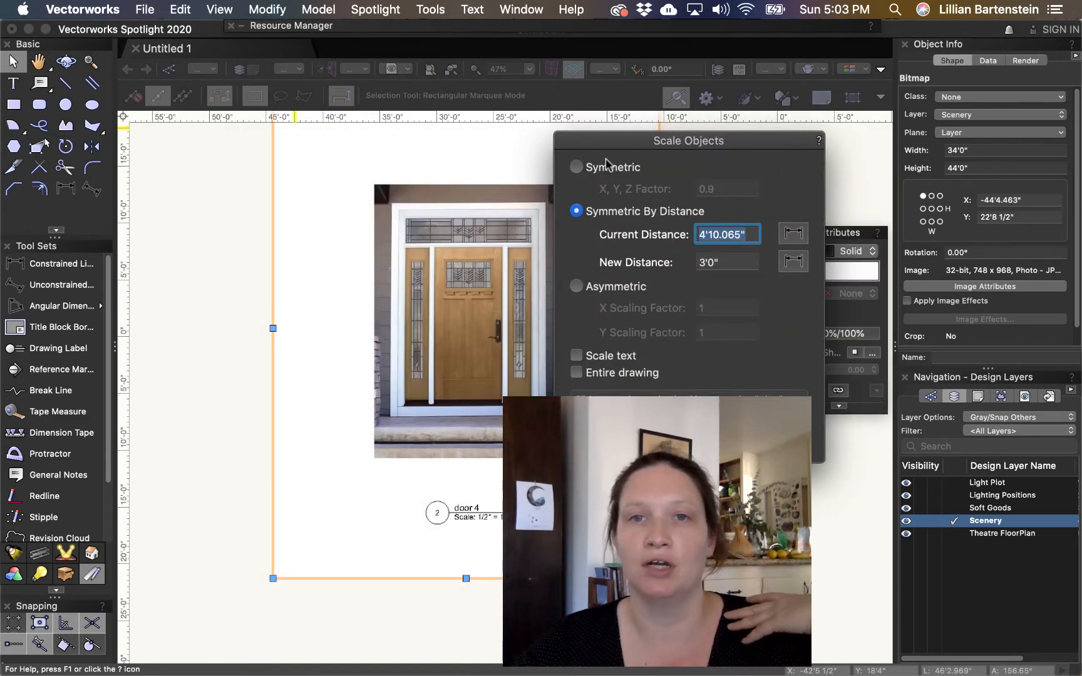
pyautogui.click(576, 168)
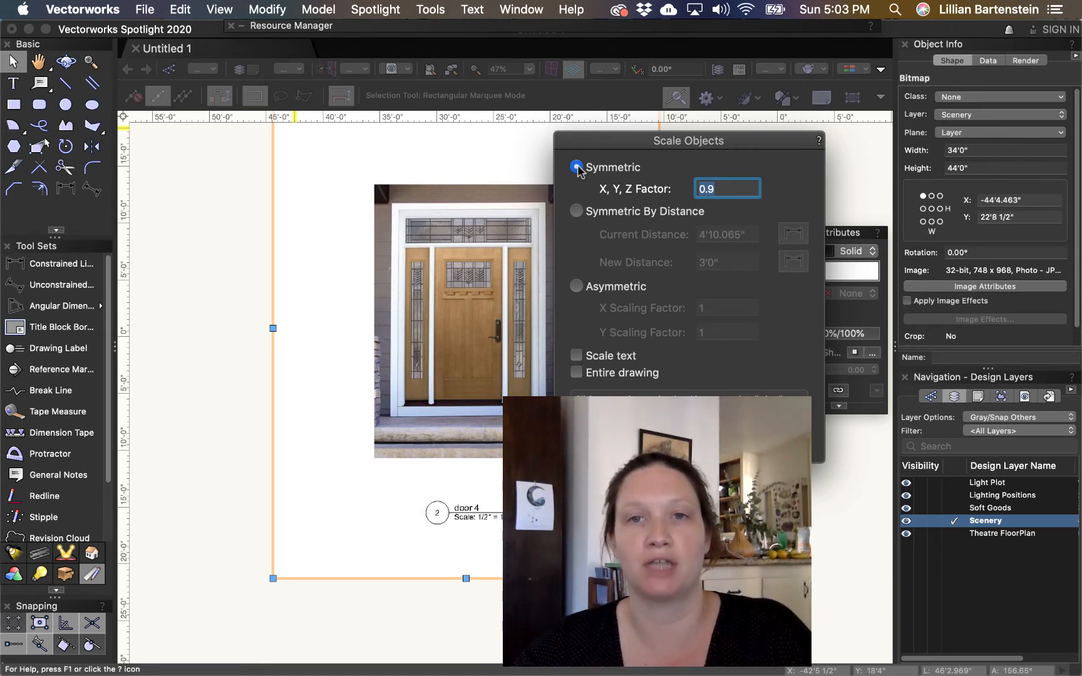
pyautogui.press('BackSpace')
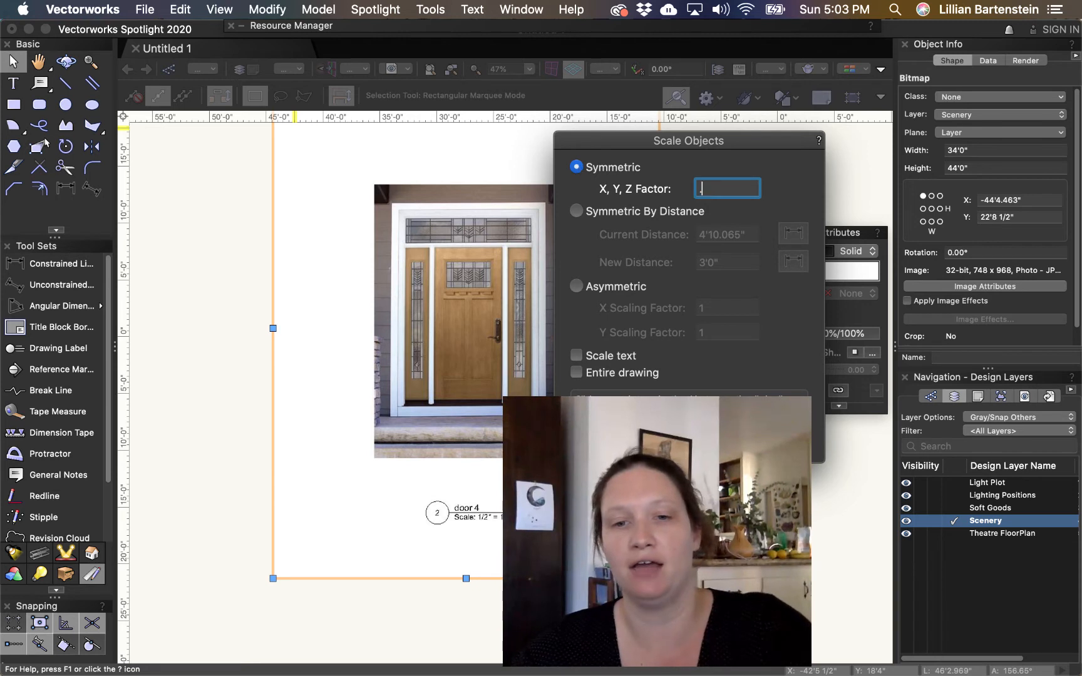
pyautogui.write('.5')
pyautogui.press('Return')
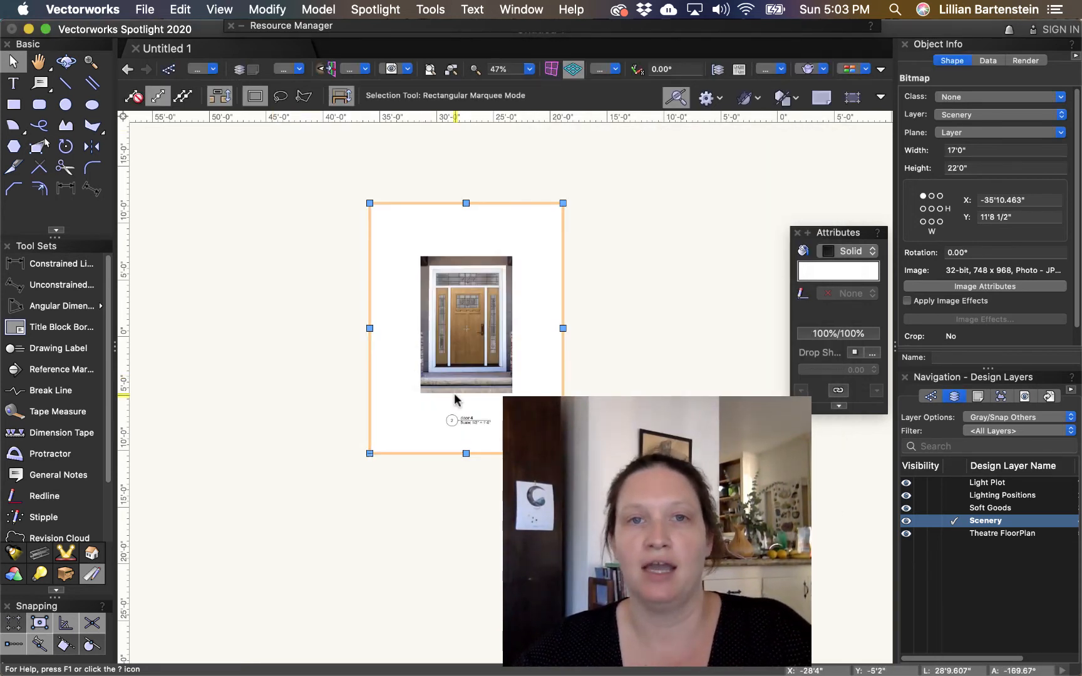
# Step: Dimension the center door's width at its base on the scaled image, placing the dimension across the stone step below
pyautogui.scroll(4, 481, 360)
pyautogui.scroll(3, 481, 360)
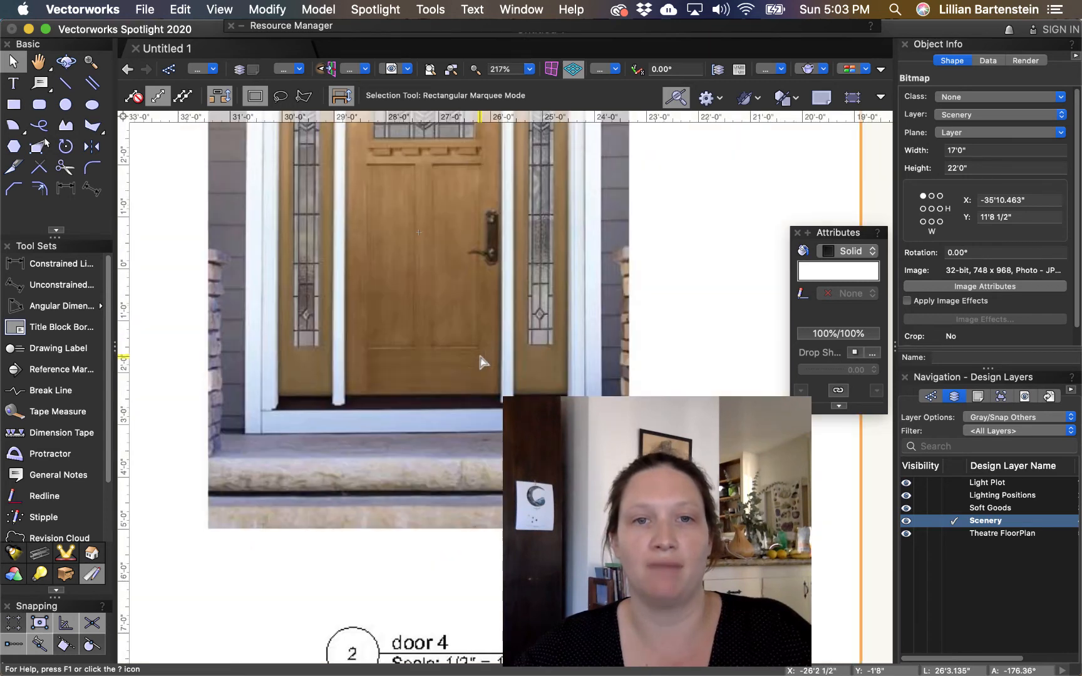
pyautogui.click(67, 191)
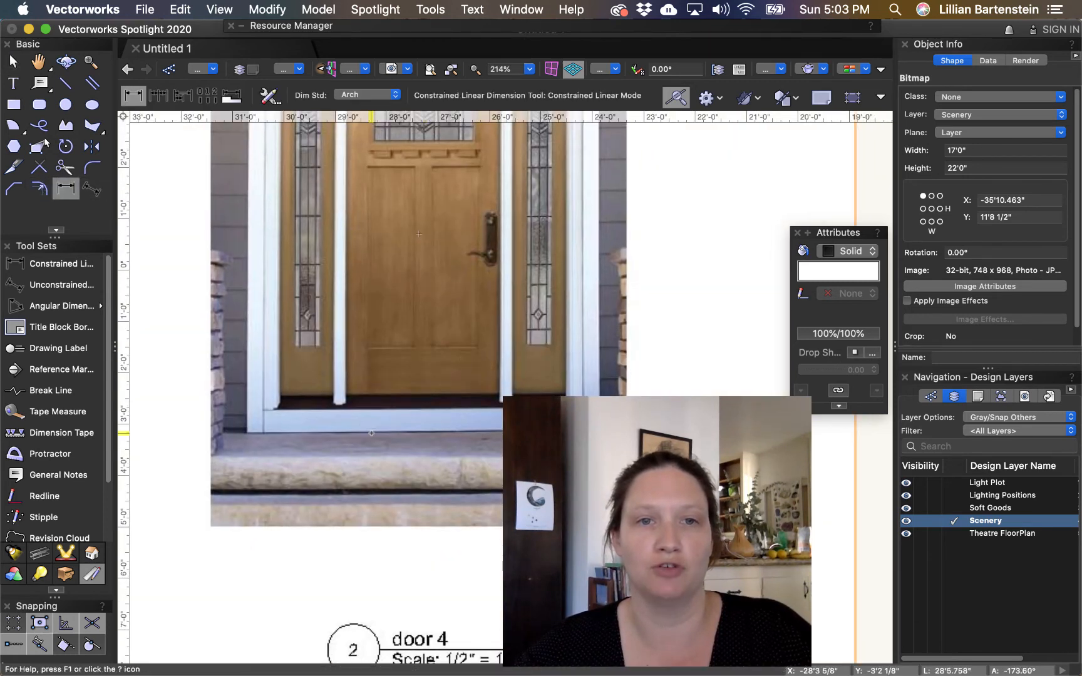
pyautogui.click(347, 394)
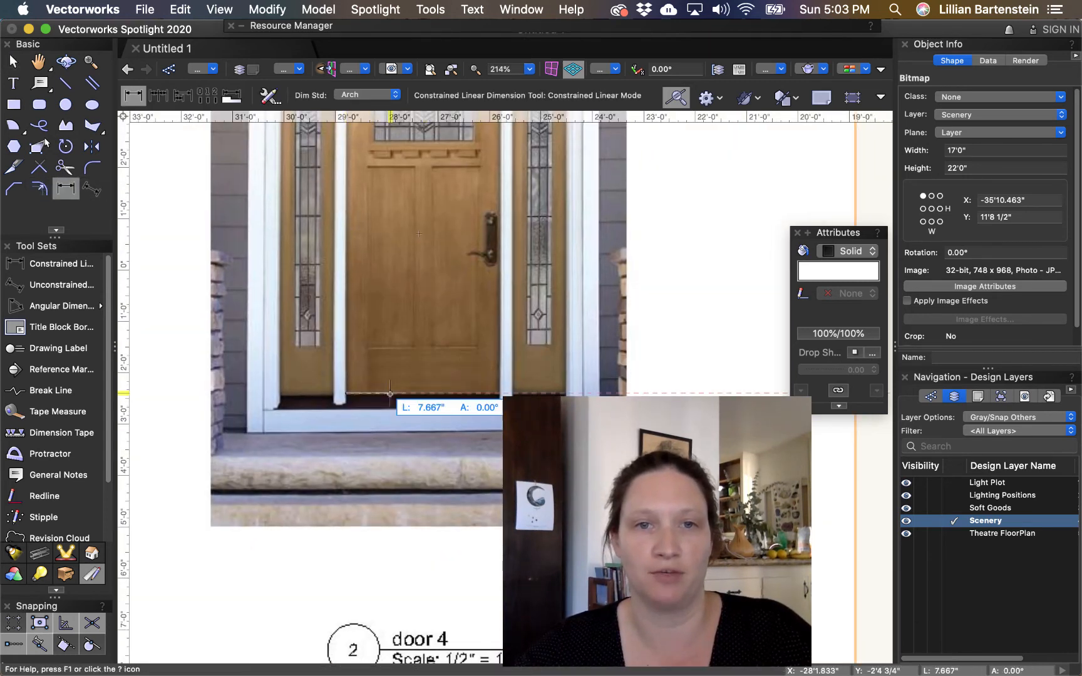
pyautogui.click(500, 394)
pyautogui.click(498, 467)
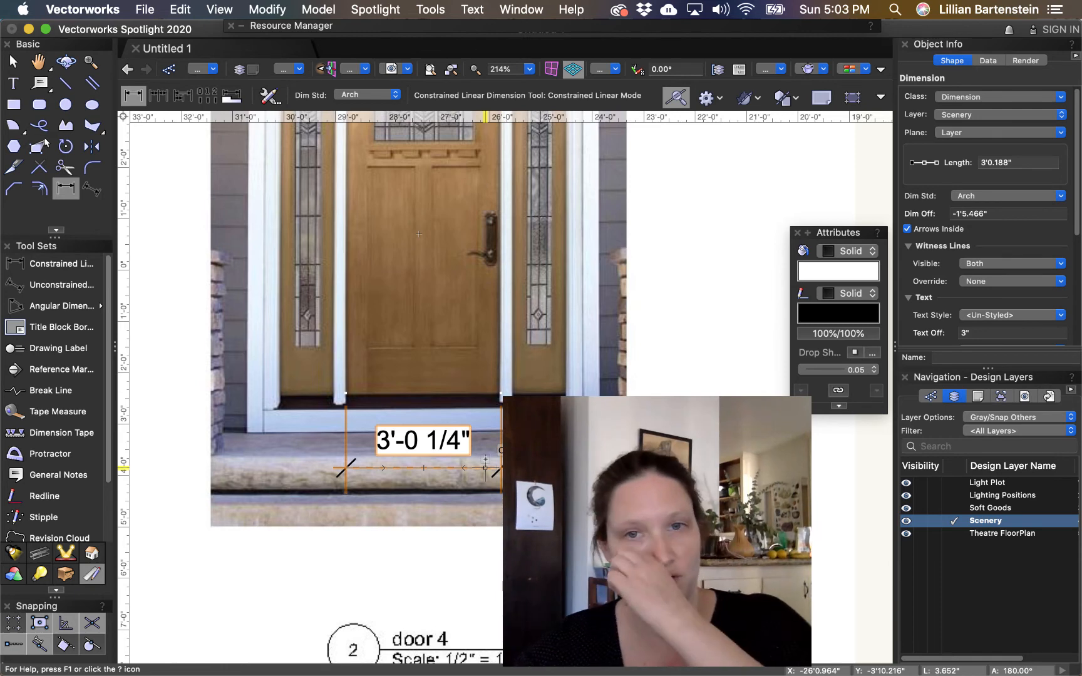
# Step: Delete the width dimension placed across the stone step below the center door
pyautogui.press('Delete')
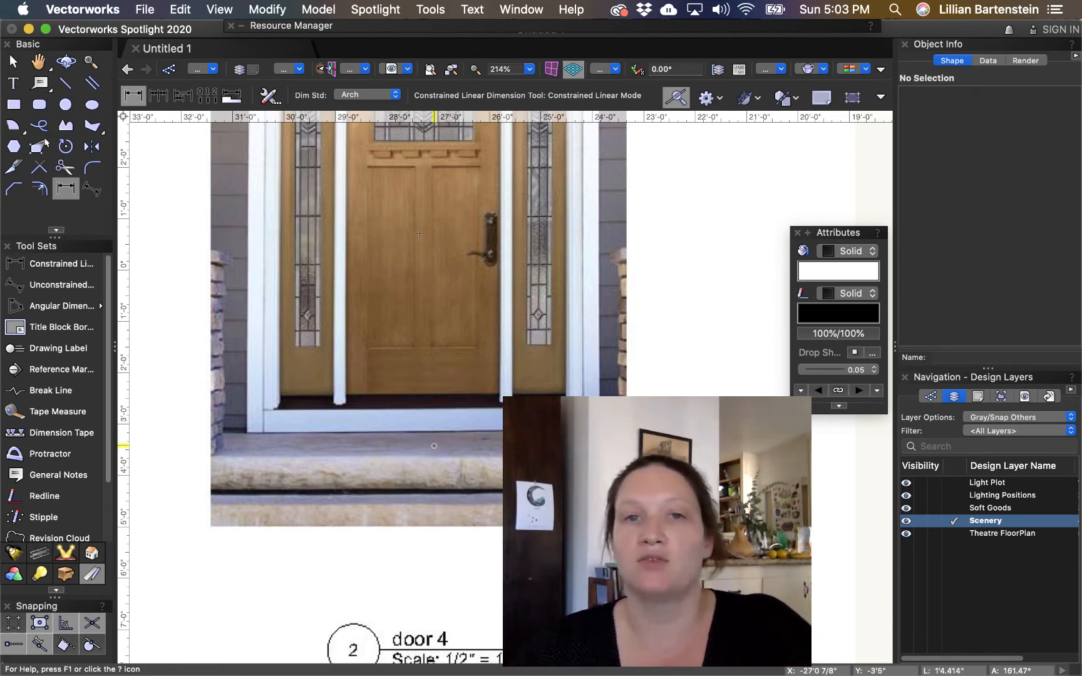
pyautogui.scroll(-5, 434, 446)
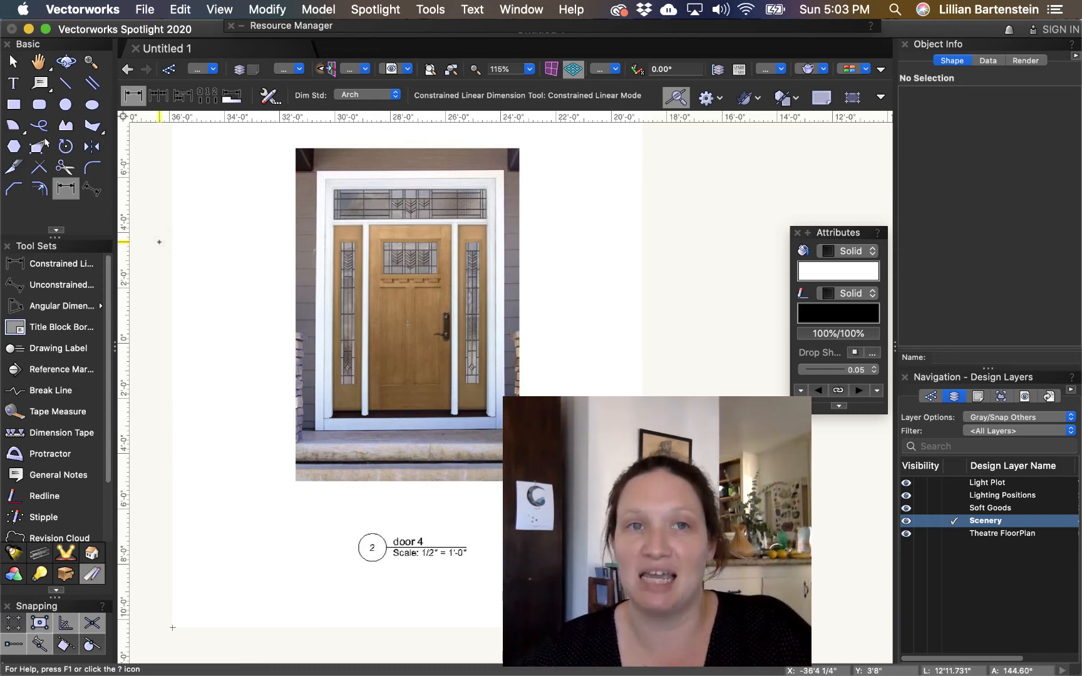
# Step: Examine the Symmetric By Distance option of Scale Objects, with its current and new distance settings, and leave without scaling anything
pyautogui.click(257, 12)
pyautogui.moveTo(235, 16)
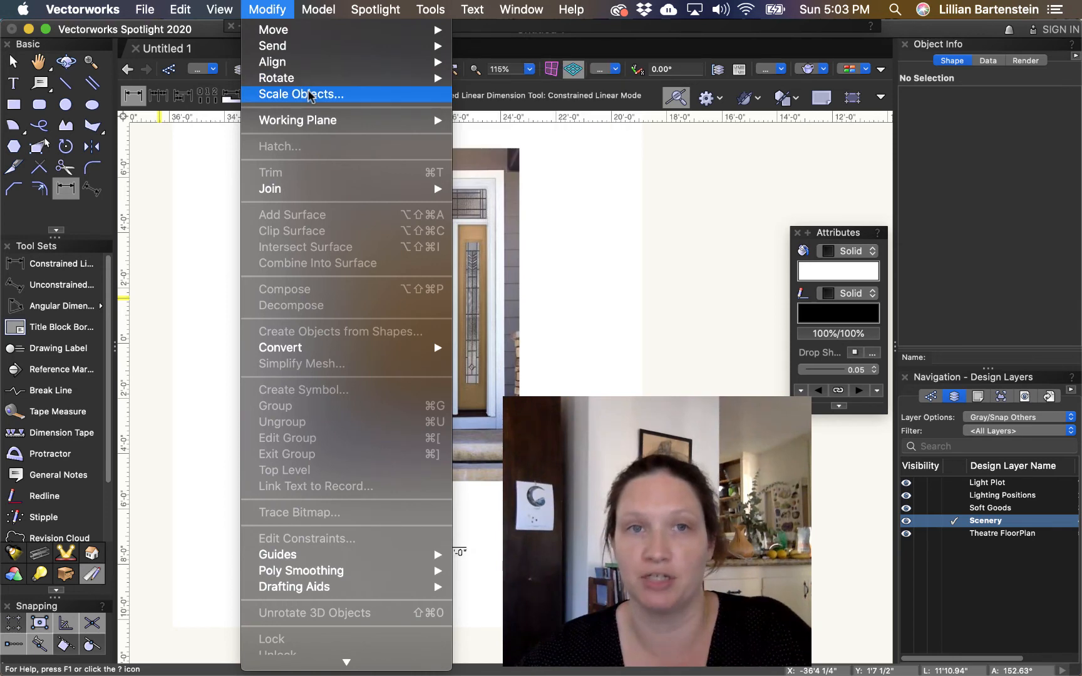
pyautogui.click(300, 94)
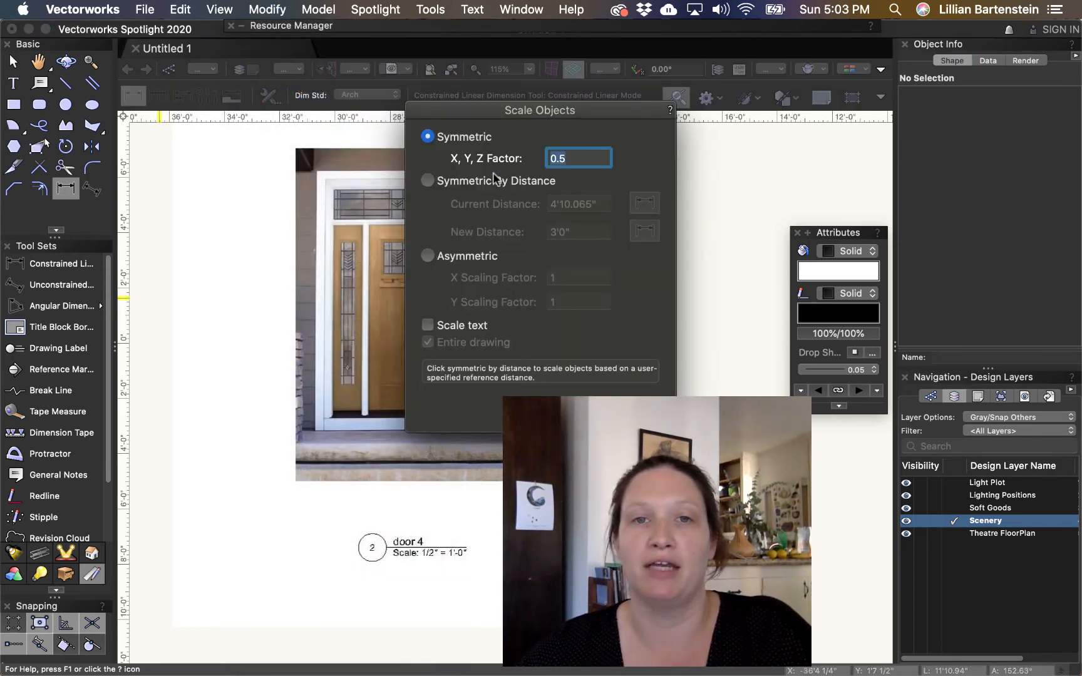
pyautogui.click(427, 181)
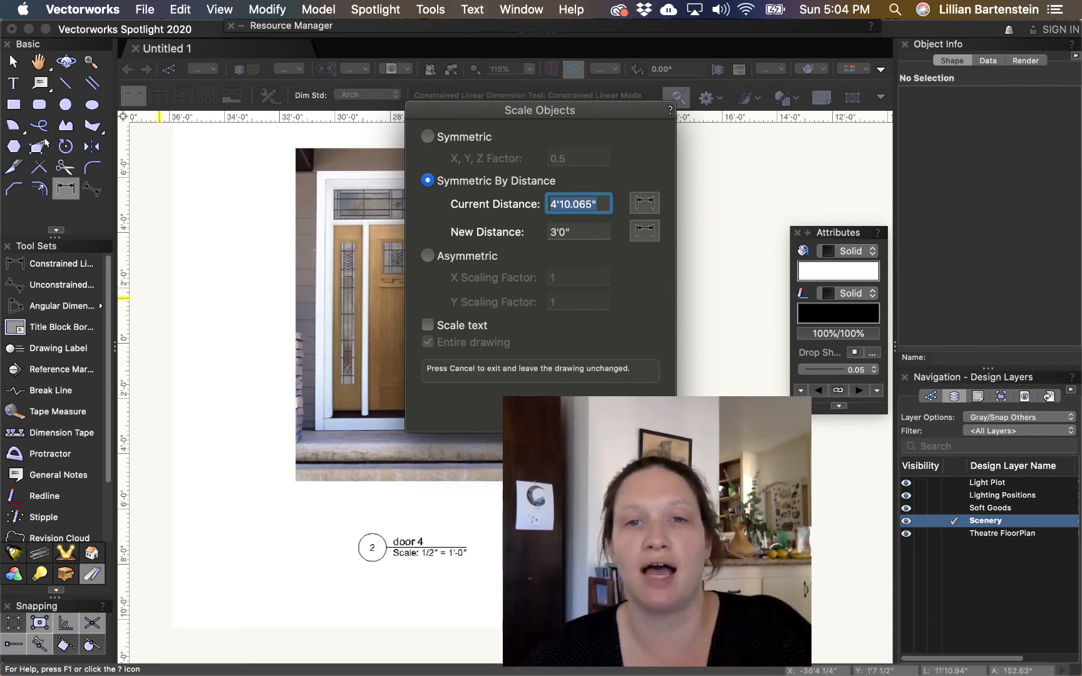
pyautogui.click(562, 409)
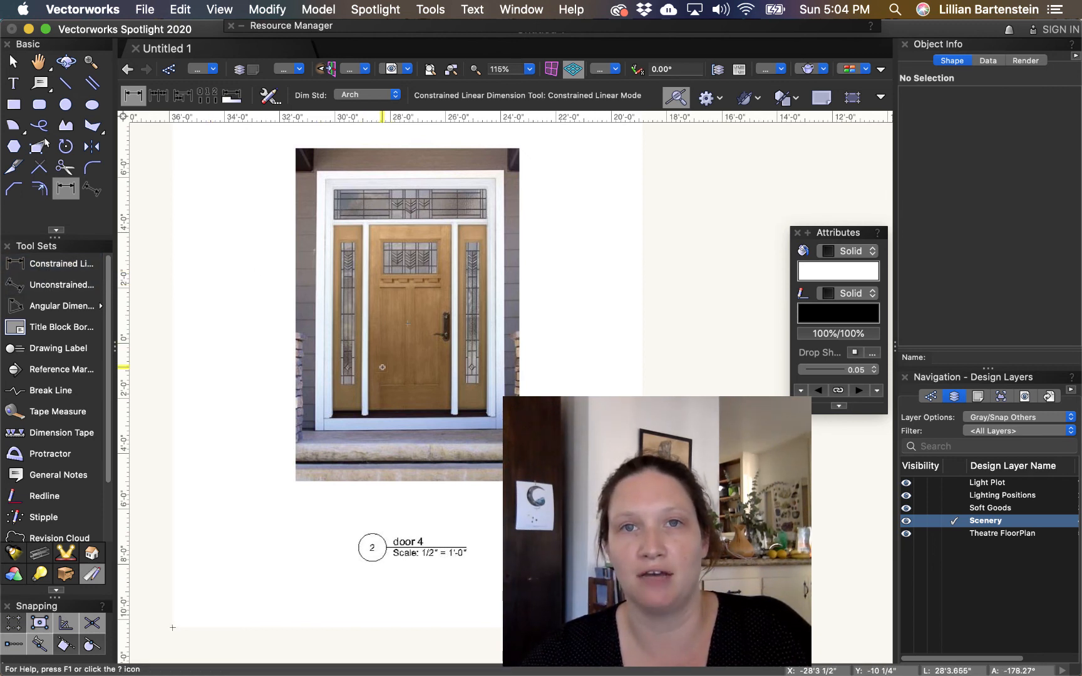
pyautogui.scroll(-1, 358, 333)
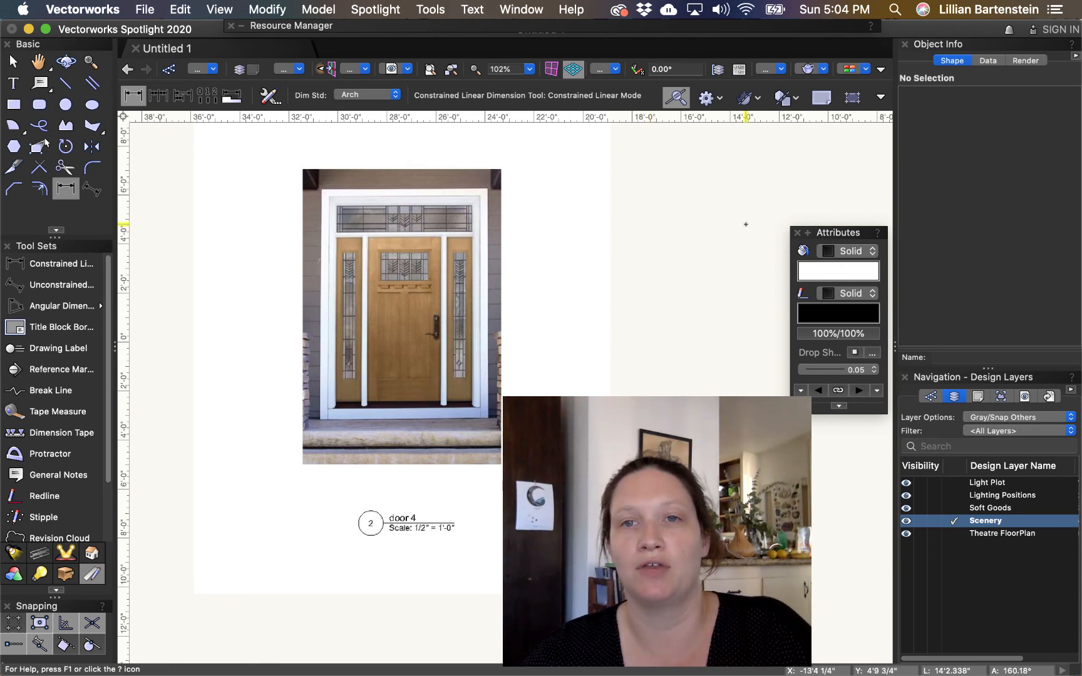
pyautogui.hscroll(5, 542, 338)
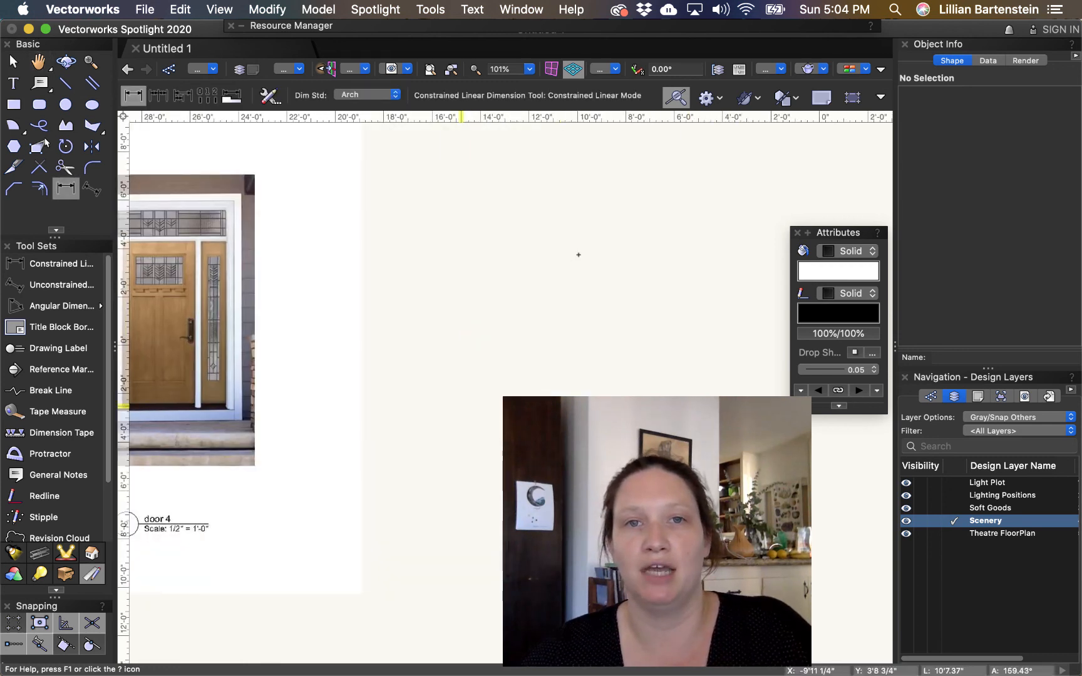